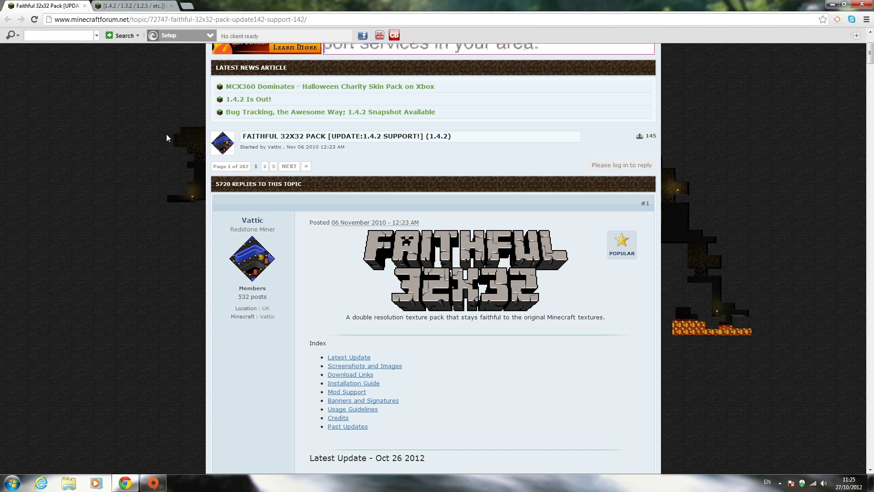
scroll(153, 165, "up", 3)
scroll(151, 170, "down", 1)
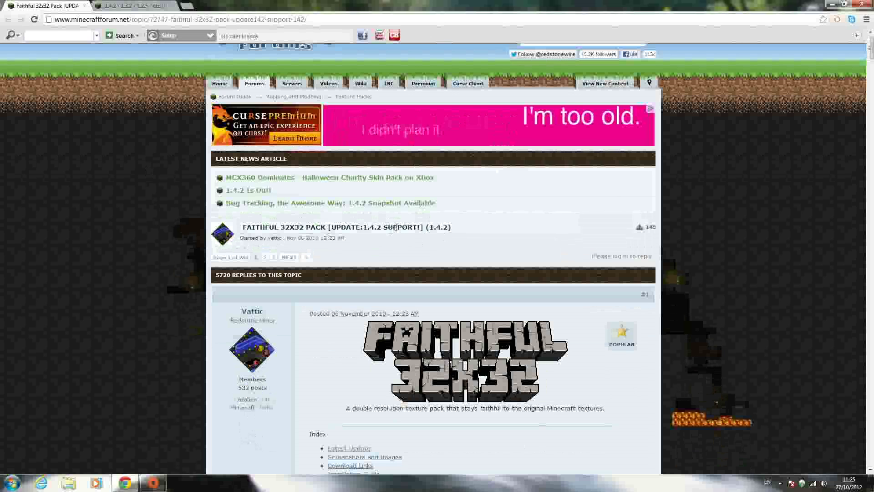
scroll(253, 261, "down", 2)
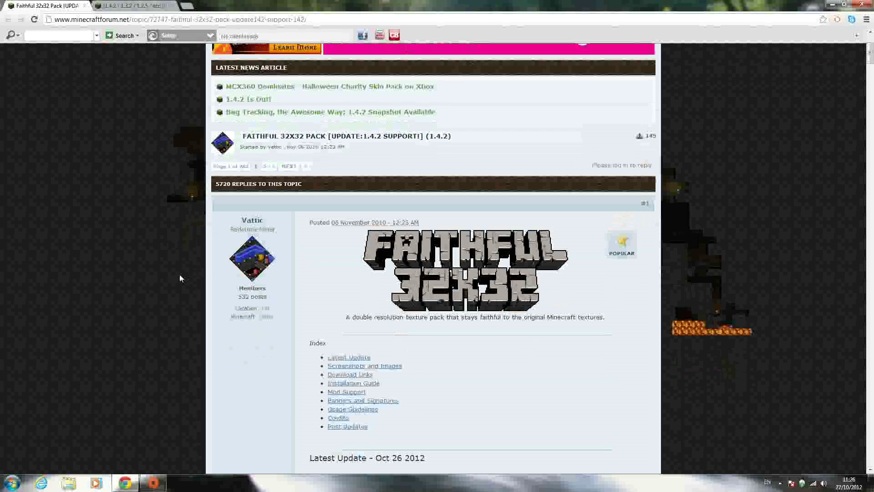
scroll(179, 275, "up", 3)
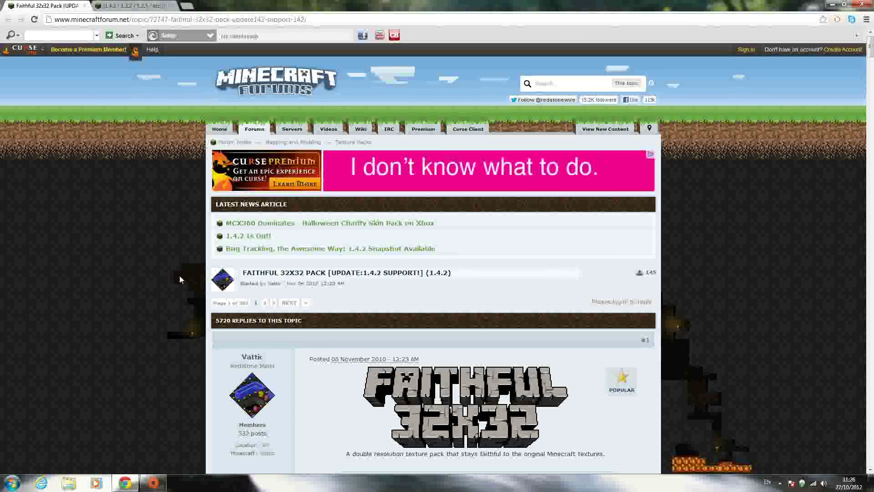
scroll(180, 275, "down", 2)
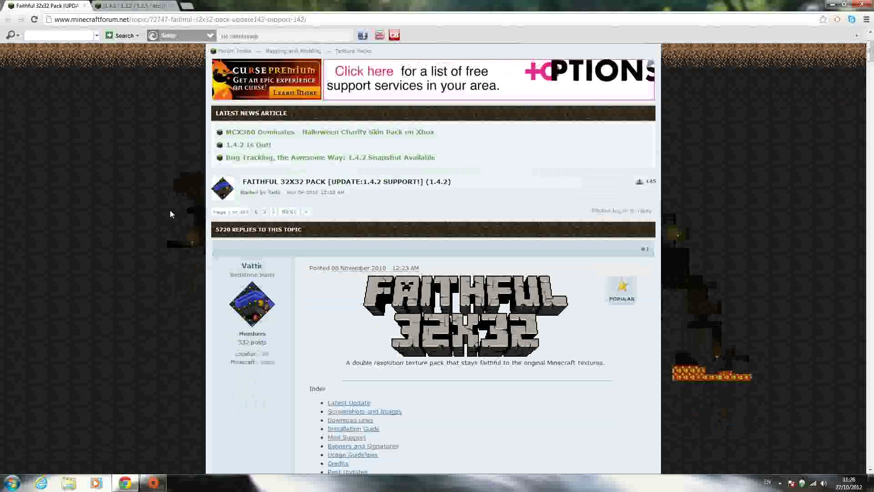
scroll(170, 209, "down", 1)
scroll(172, 214, "up", 3)
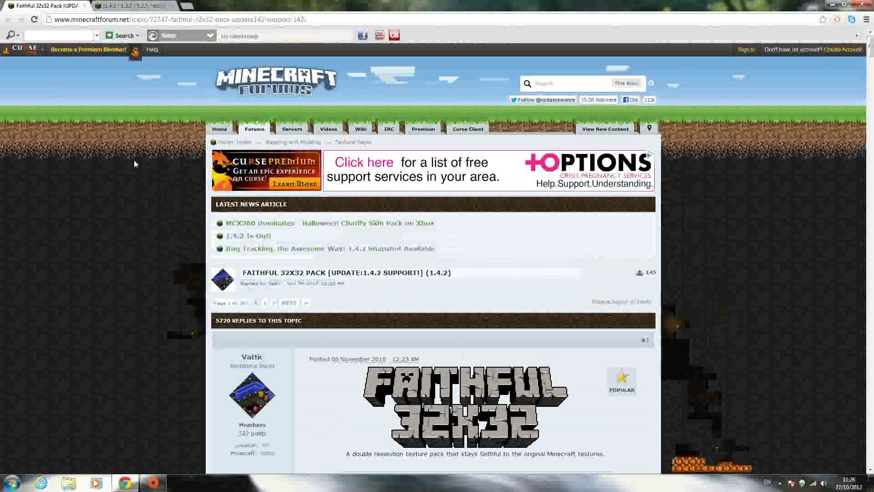
scroll(133, 160, "down", 2)
scroll(134, 162, "up", 2)
scroll(136, 162, "down", 1)
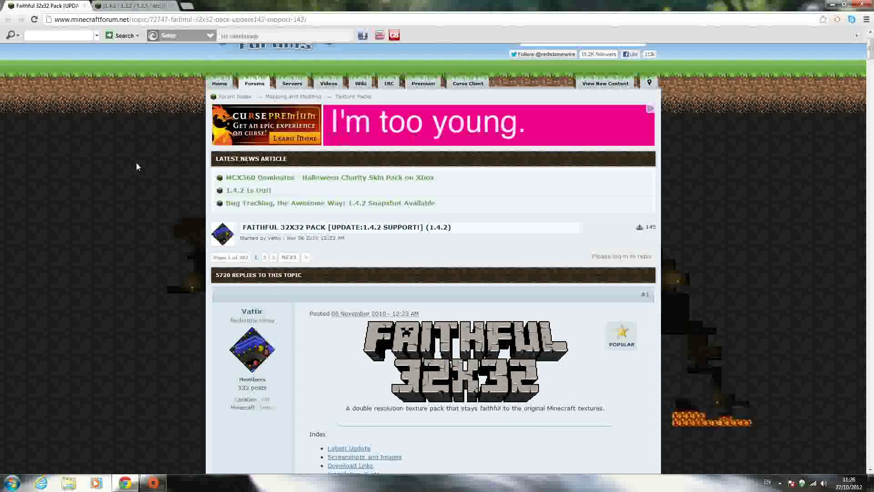
scroll(136, 162, "up", 1)
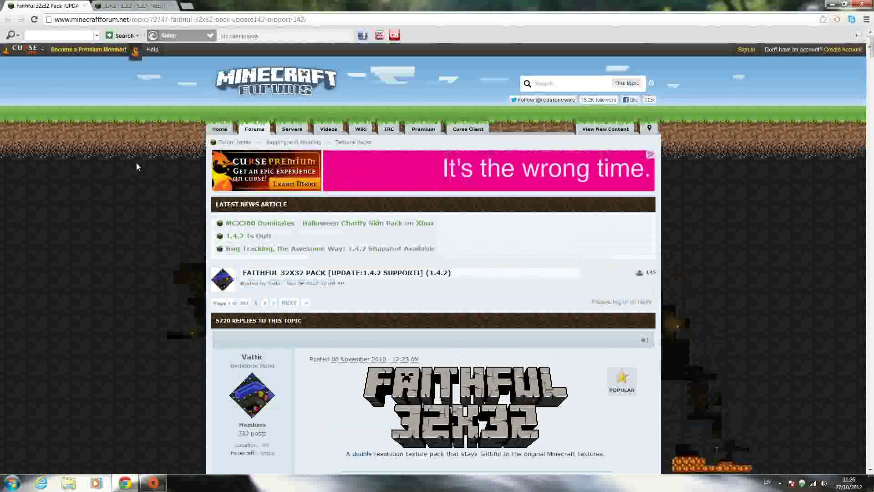
scroll(136, 165, "down", 3)
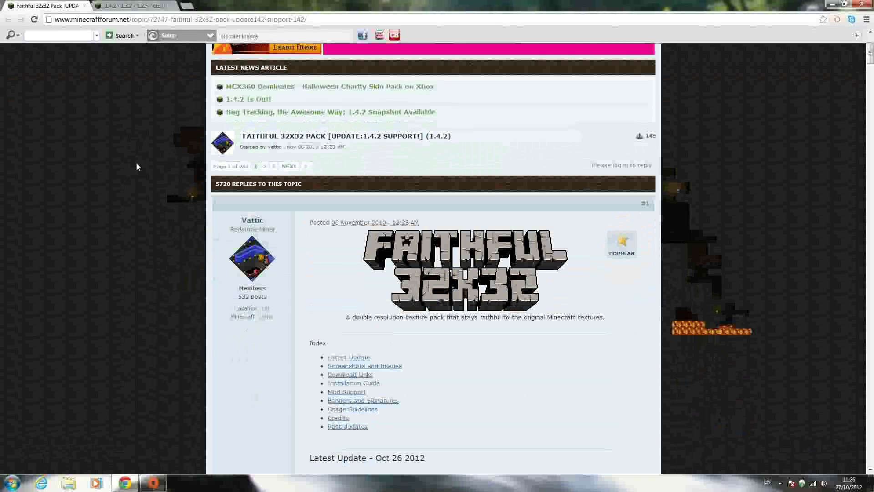
scroll(135, 162, "down", 2)
scroll(134, 159, "up", 4)
scroll(130, 161, "down", 2)
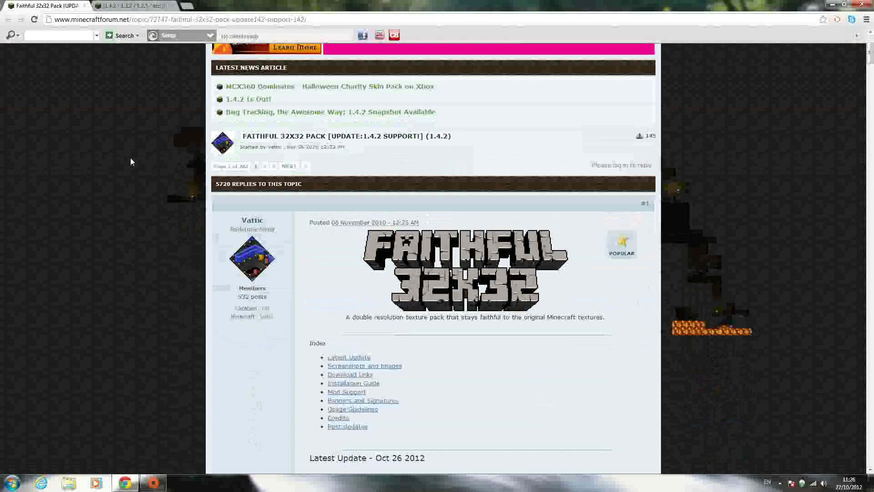
scroll(130, 161, "up", 3)
scroll(129, 161, "down", 2)
scroll(130, 161, "down", 1)
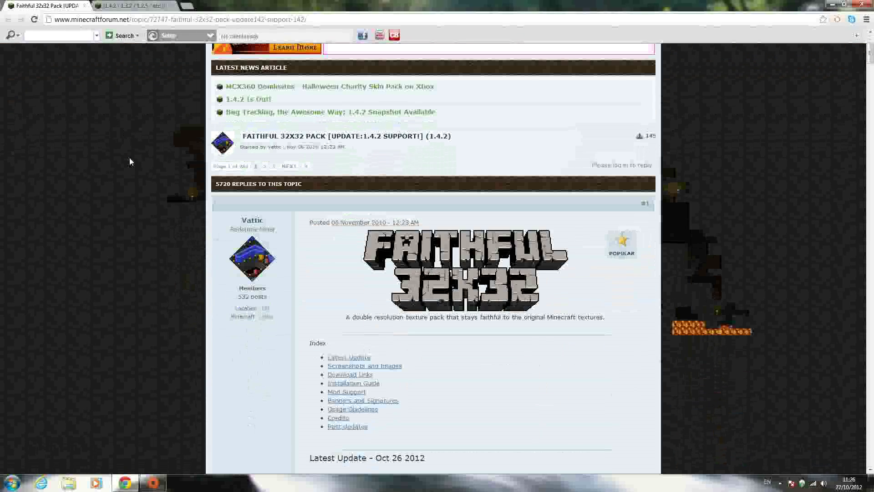
scroll(131, 158, "up", 3)
scroll(235, 204, "down", 3)
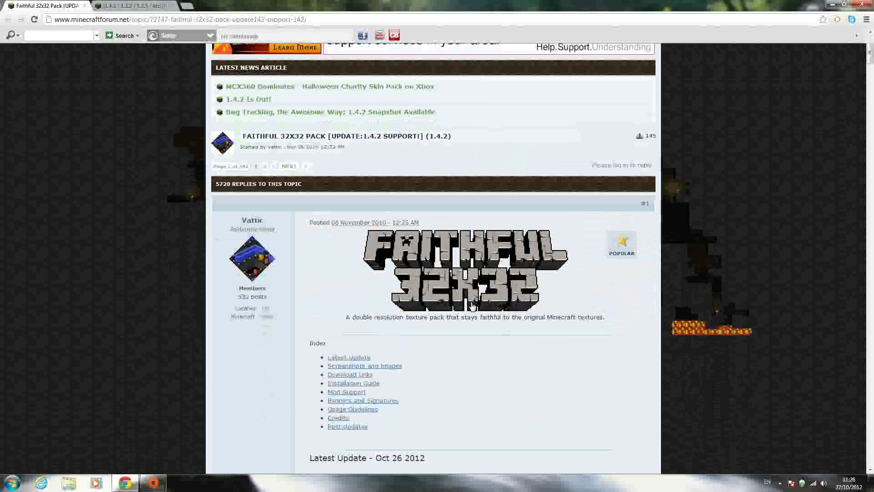
Find the download links section for the latest 1.4.x version in the Faithful 32x32 forum topic
scroll(210, 314, "down", 3)
scroll(365, 255, "down", 15)
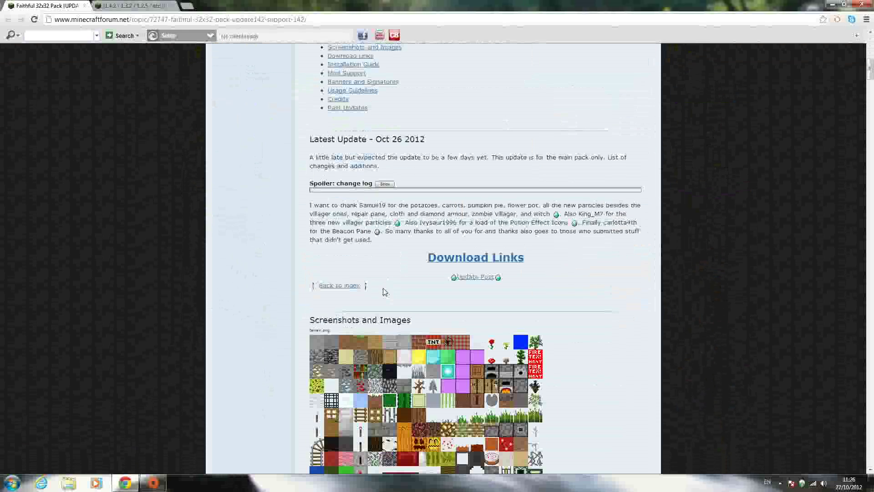
scroll(463, 262, "down", 4)
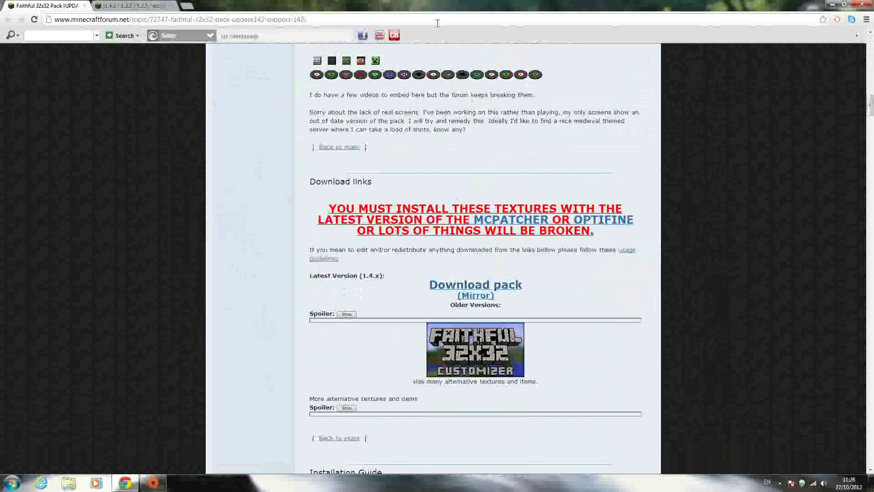
Examine the downloads and basic instructions in the already open MCPatcher HD Fix forum topic
left_click(140, 6)
scroll(226, 224, "up", 15)
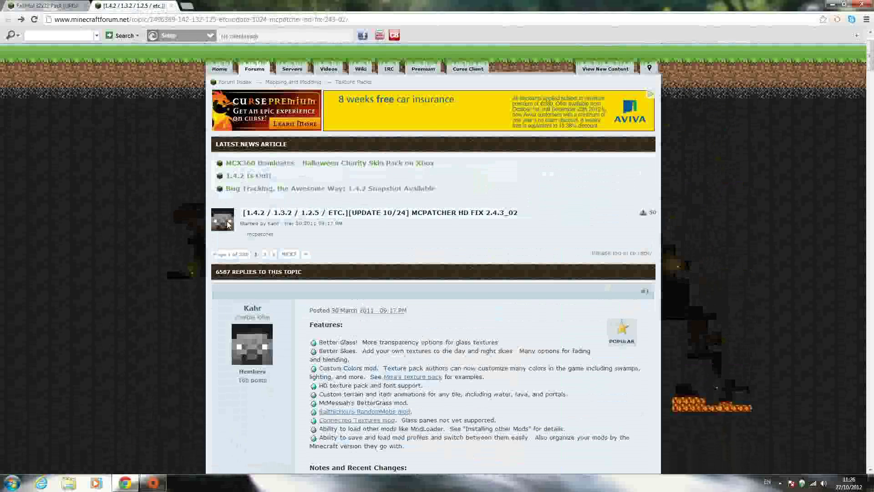
scroll(228, 224, "down", 15)
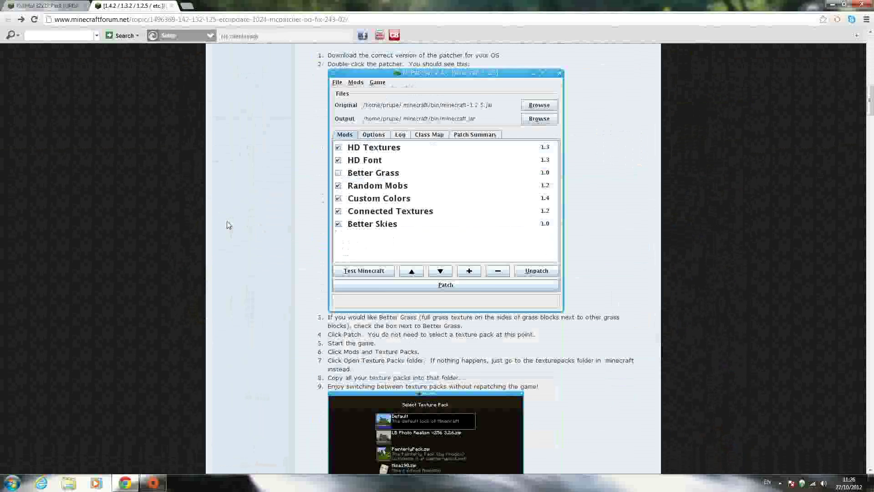
scroll(228, 225, "down", 2)
scroll(229, 225, "up", 5)
scroll(228, 225, "up", 7)
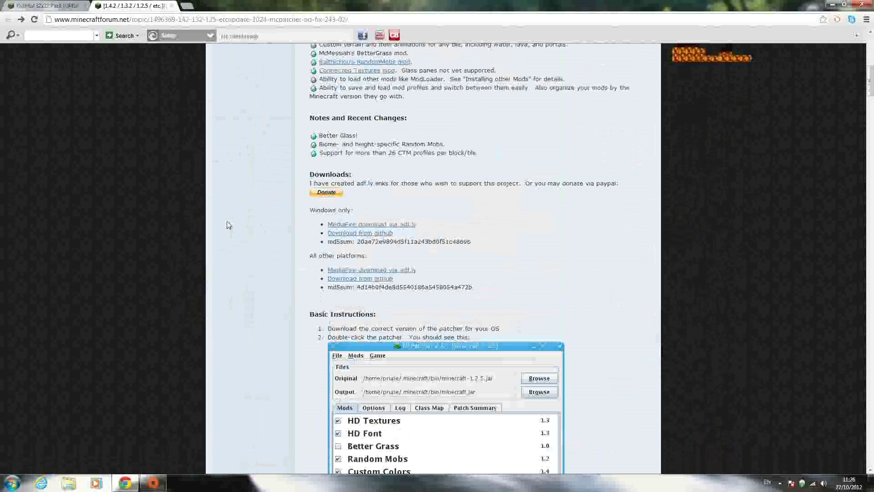
scroll(236, 219, "down", 2)
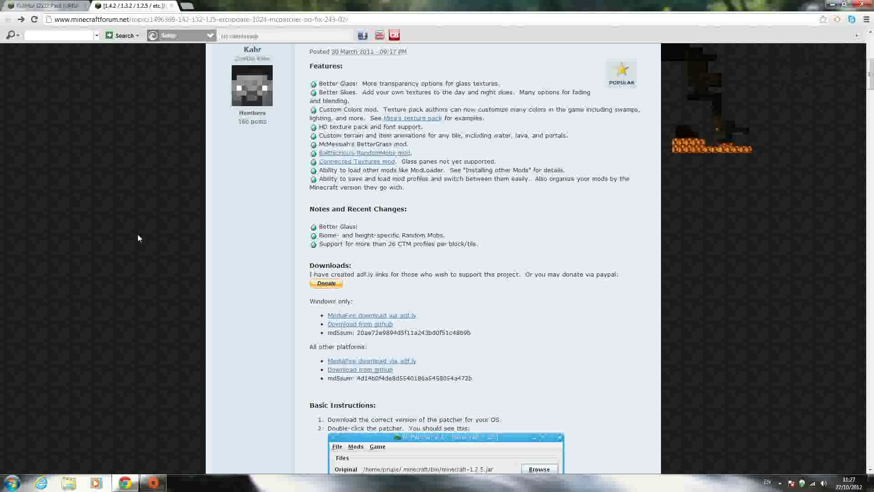
Minimize the browser and launch MCPatcher from the desktop, allowing it to run
left_click(830, 4)
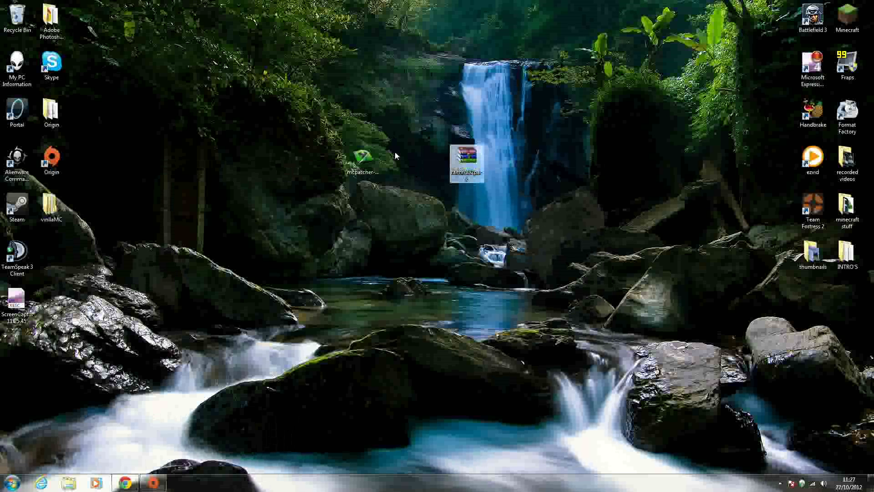
left_click(368, 169)
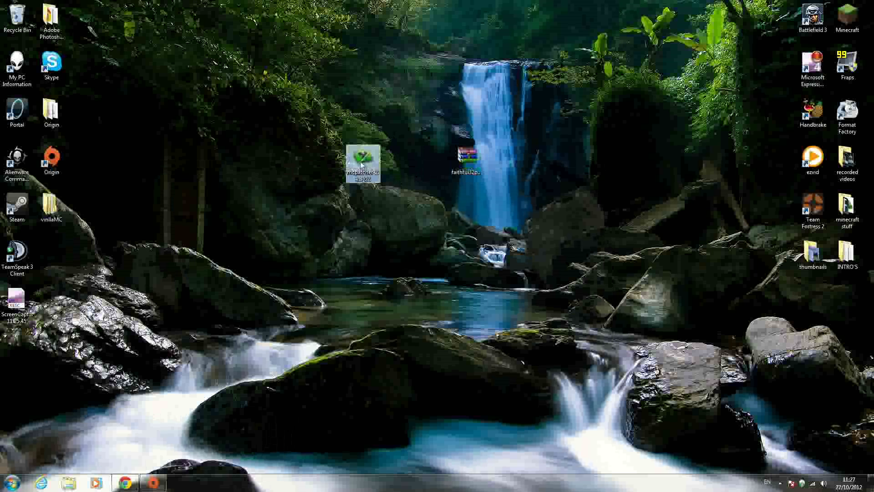
double_click(362, 165)
left_click(462, 250)
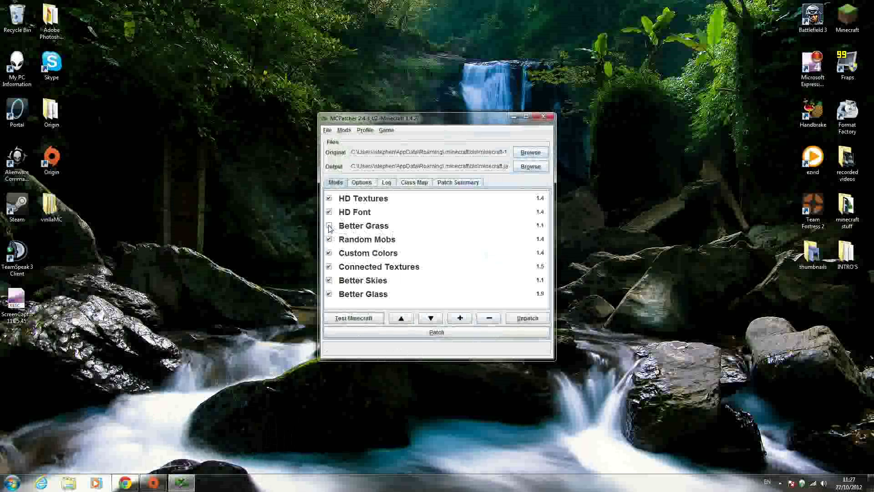
Enable the Better Grass mod, patch Minecraft with the selected mods, and close MCPatcher
left_click(329, 228)
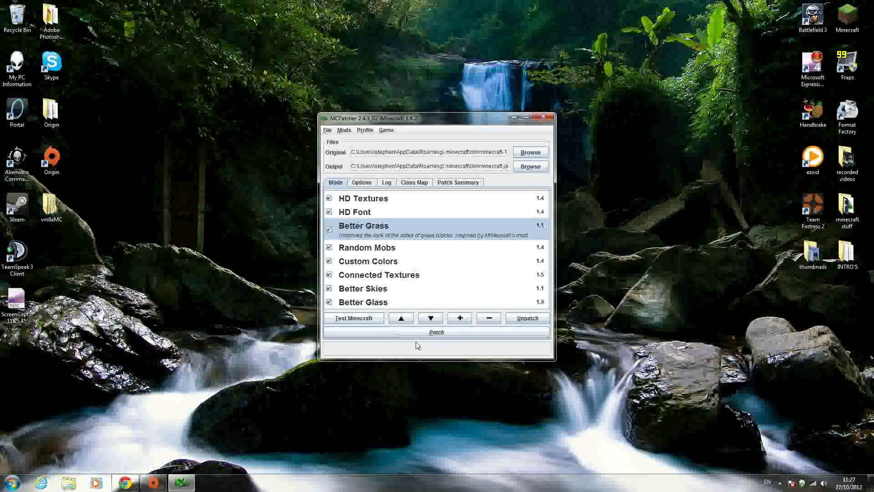
left_click(440, 333)
left_click(544, 117)
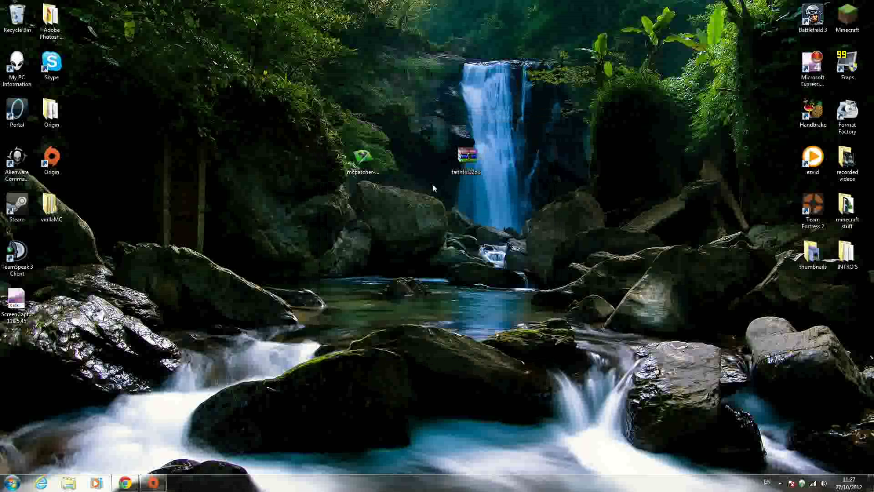
Open the .minecraft folder inside the %appdata% directory
left_click(11, 484)
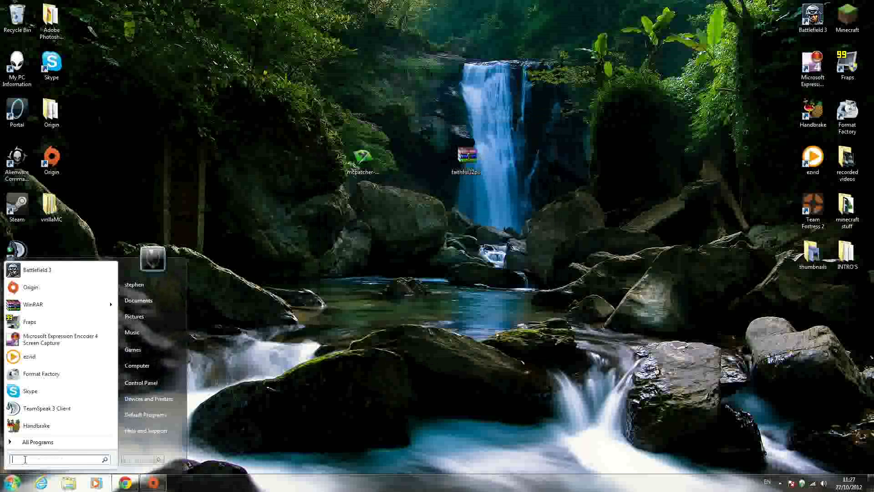
type("%appd")
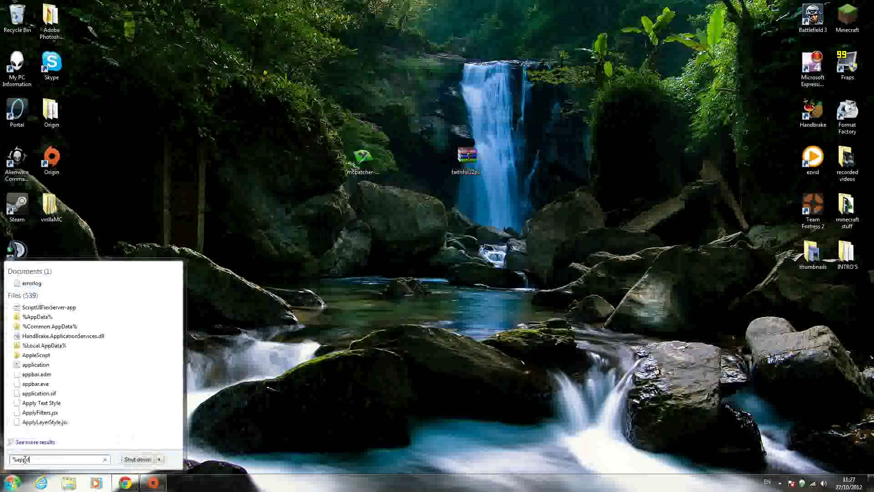
type("ata%")
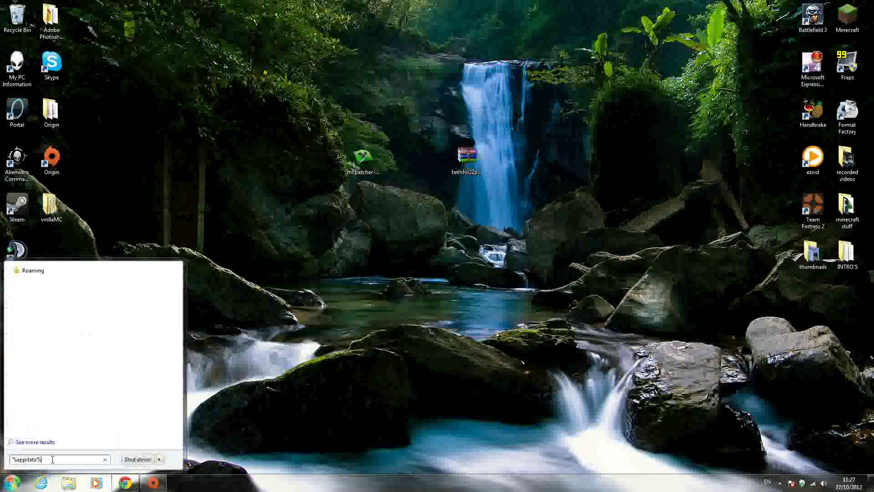
key("Return")
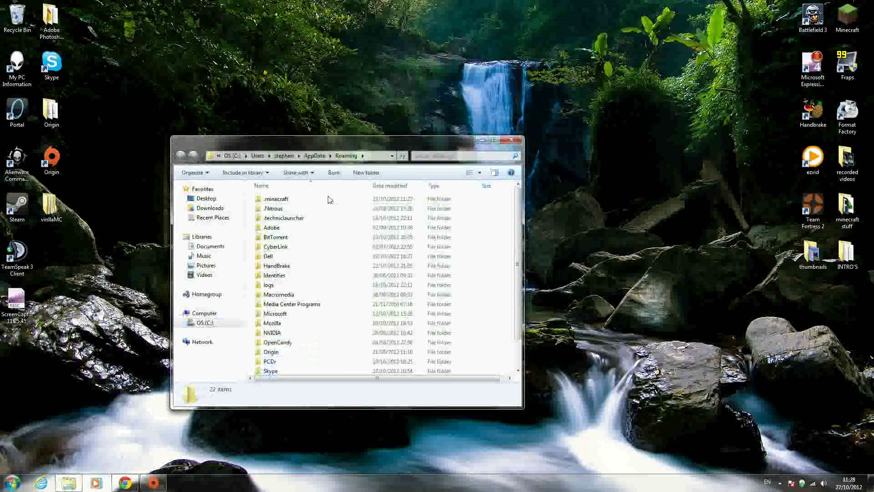
double_click(277, 199)
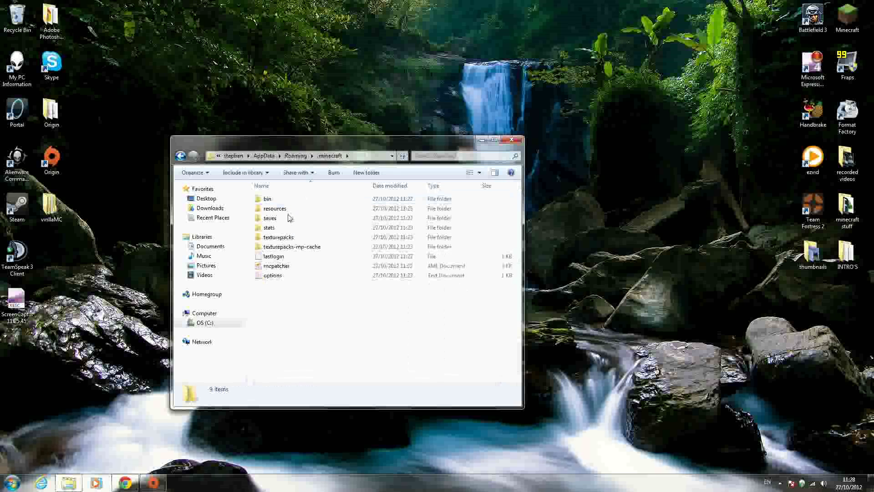
Move the faithful32pack archive from the desktop into the texturepacks folder of .minecraft and close the folder window
left_click_drag(373, 142, 494, 185)
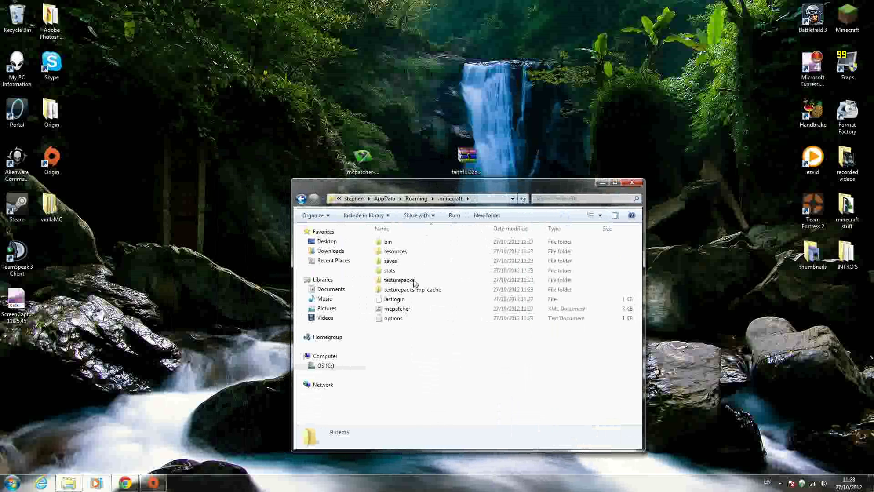
double_click(399, 280)
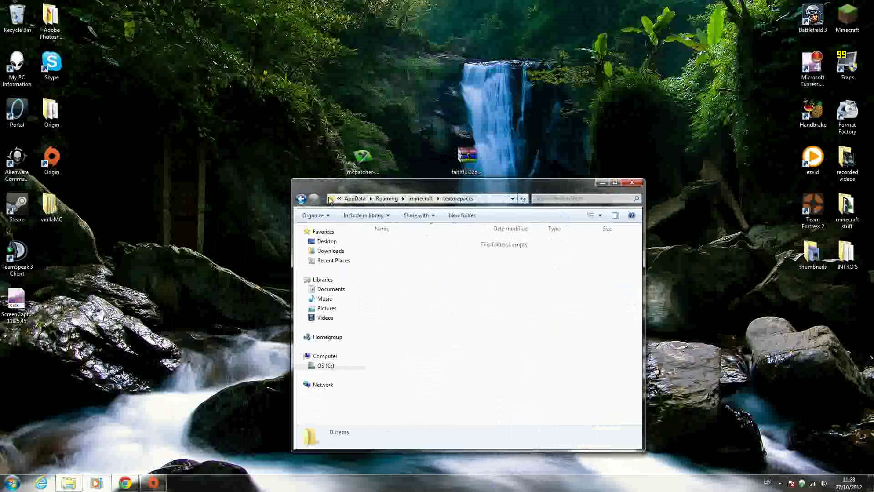
key("BackSpace")
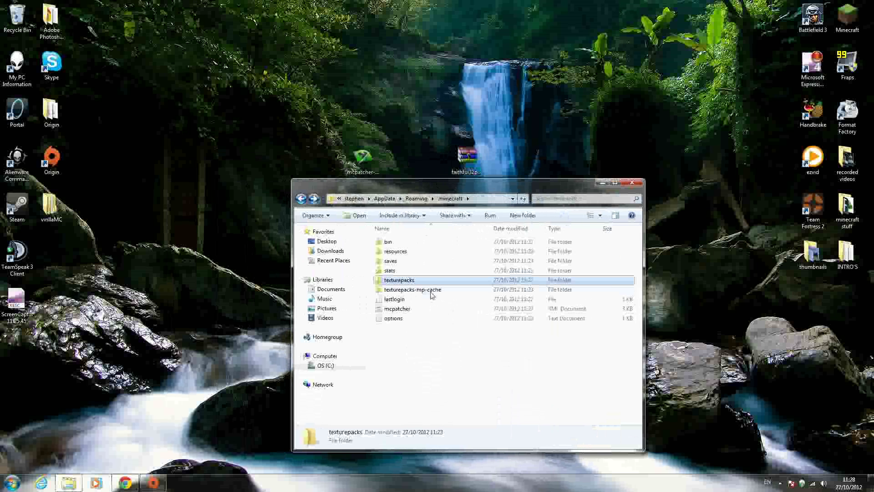
double_click(399, 280)
left_click_drag(455, 182, 455, 202)
left_click_drag(472, 164, 444, 289)
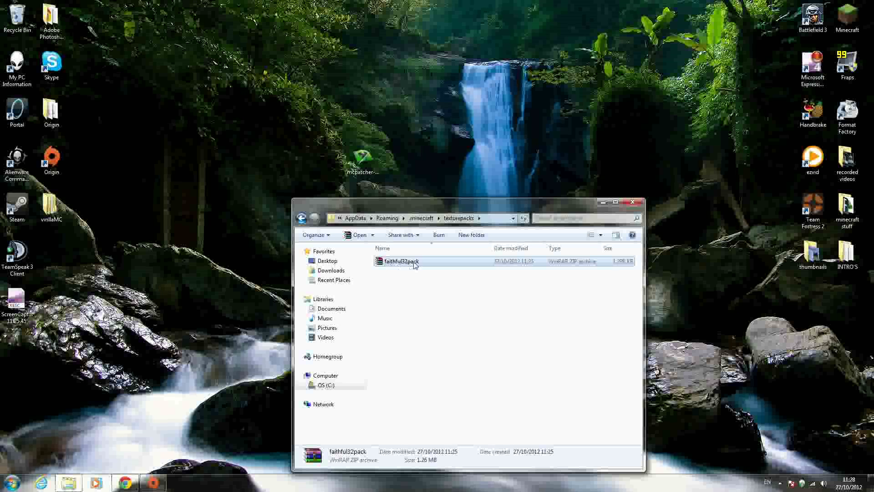
left_click(634, 202)
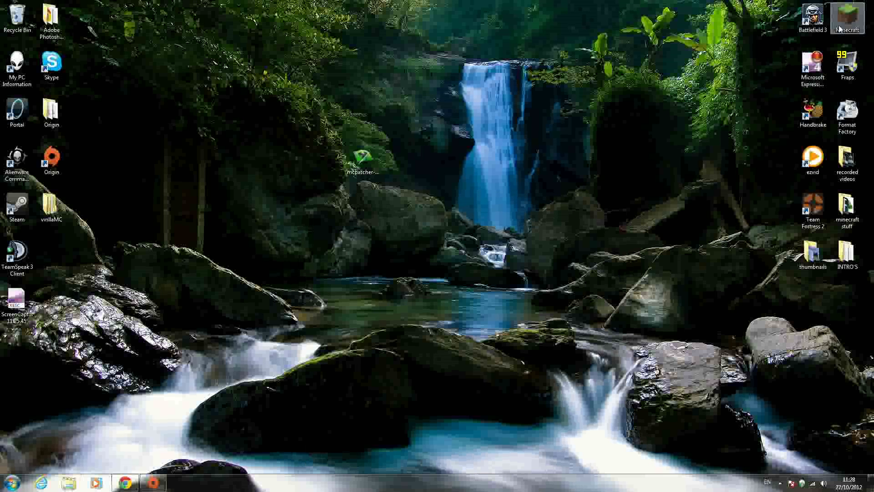
Launch Minecraft from the desktop, log in with the remembered account details, and maximize the game window
double_click(847, 18)
left_click(459, 251)
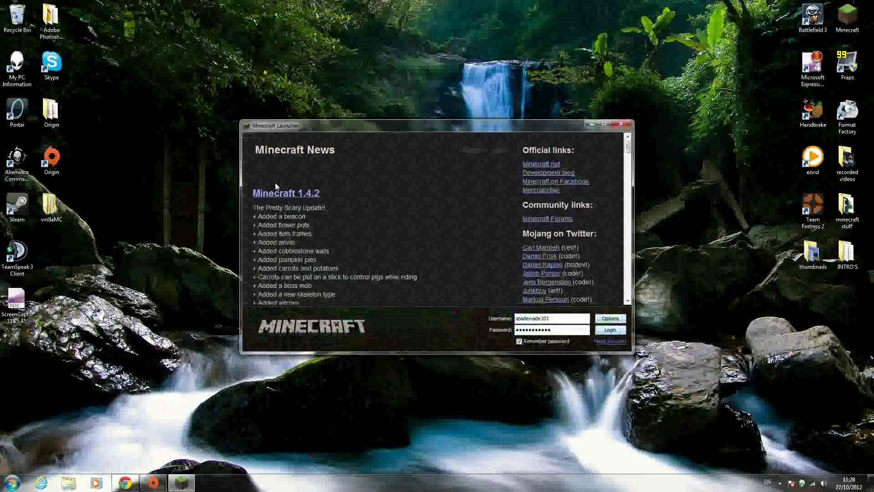
left_click(611, 333)
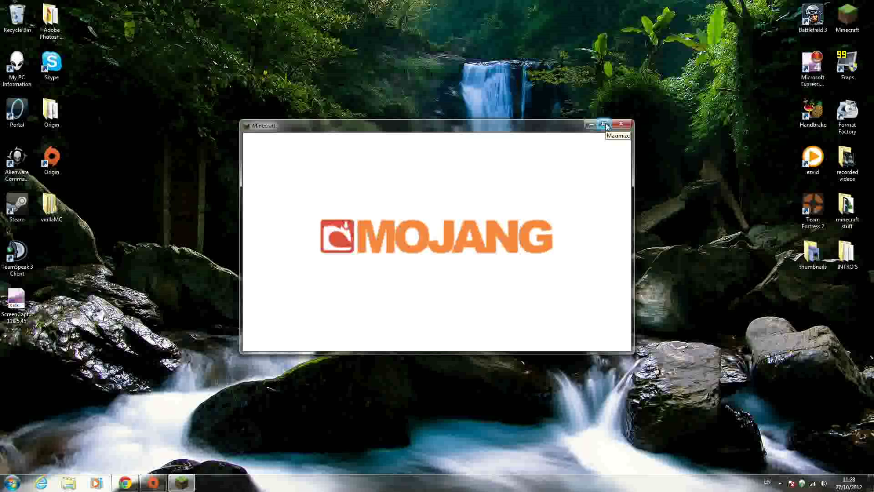
left_click(605, 125)
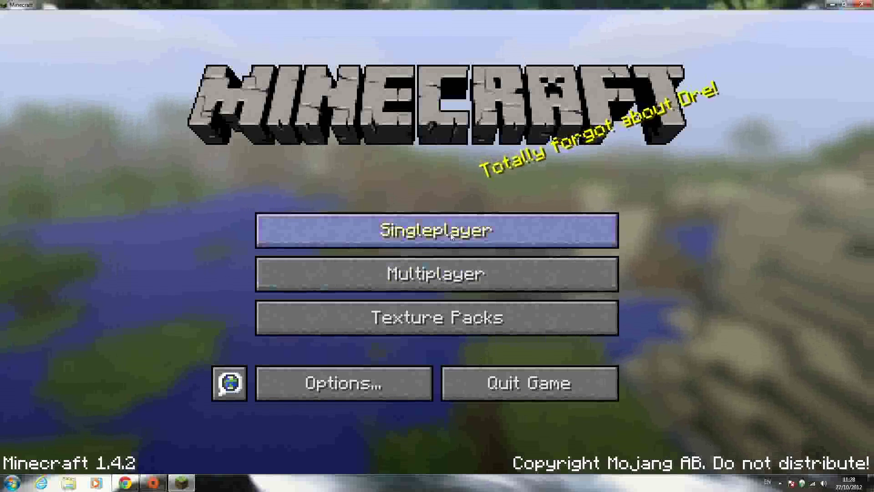
Activate the faithful32pack.zip texture pack and return to the title screen
left_click(444, 271)
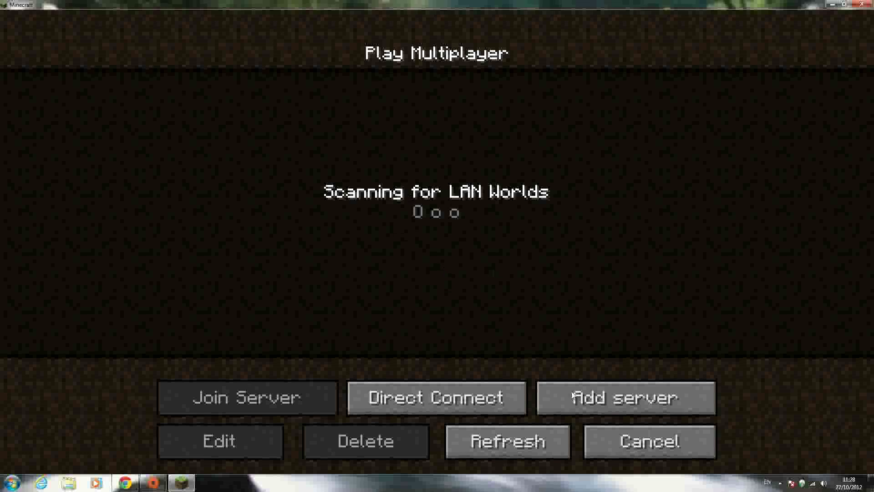
left_click(642, 442)
left_click(437, 314)
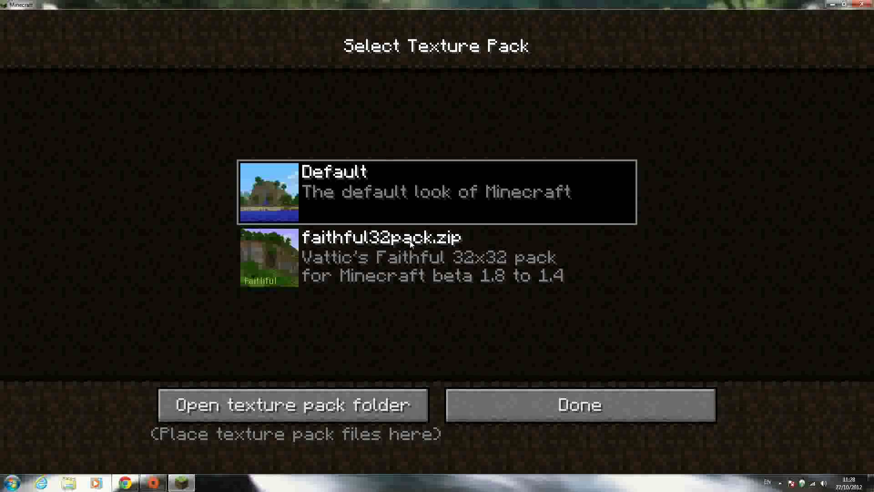
left_click(423, 278)
left_click(565, 414)
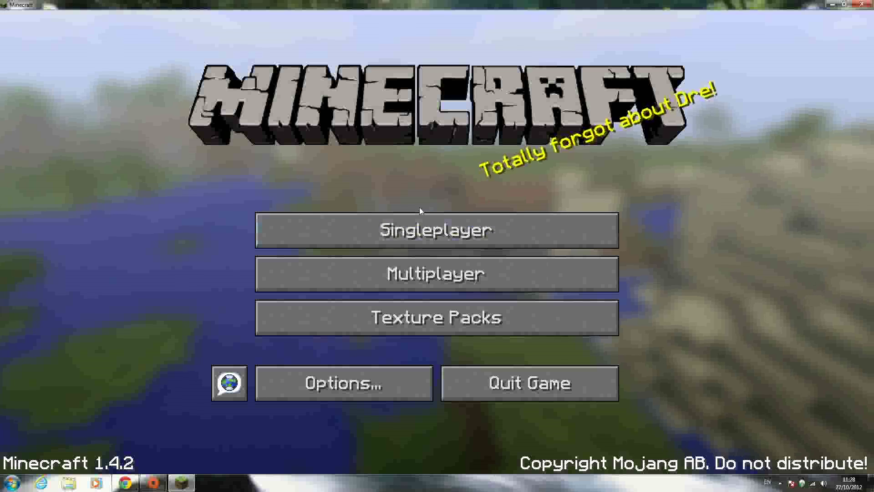
Enter a singleplayer world and travel across the water to the jungle shore
left_click(459, 232)
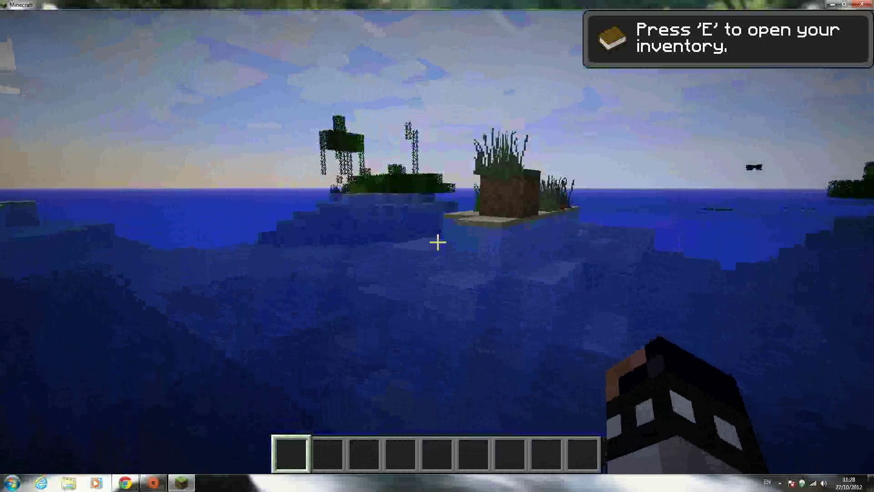
key("w")
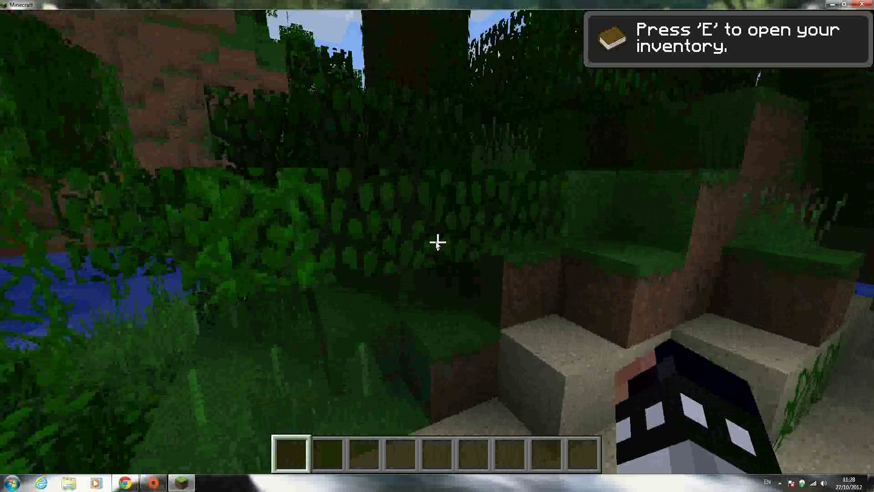
Put the third anvil variant from Decoration Blocks into the fourth hotbar slot and close the inventory
key("e")
scroll(436, 198, "down", 5)
left_click(326, 101)
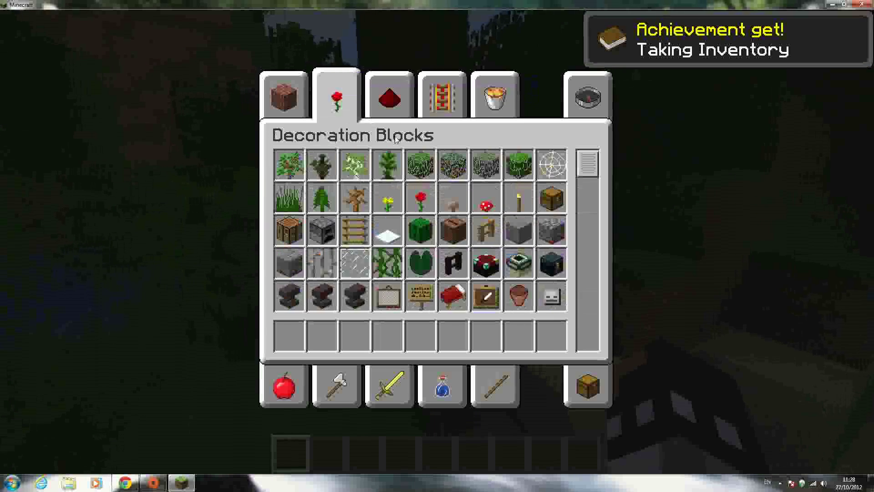
scroll(436, 219, "down", 4)
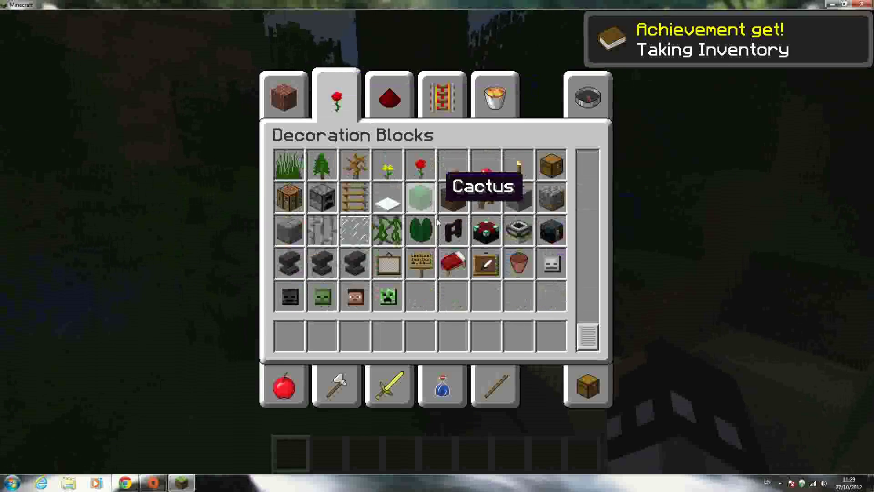
left_click(355, 263)
left_click(387, 336)
key("e")
Equip the anvil from the hotbar and place it on the sand beside the grassy bank
scroll(437, 243, "up", 6)
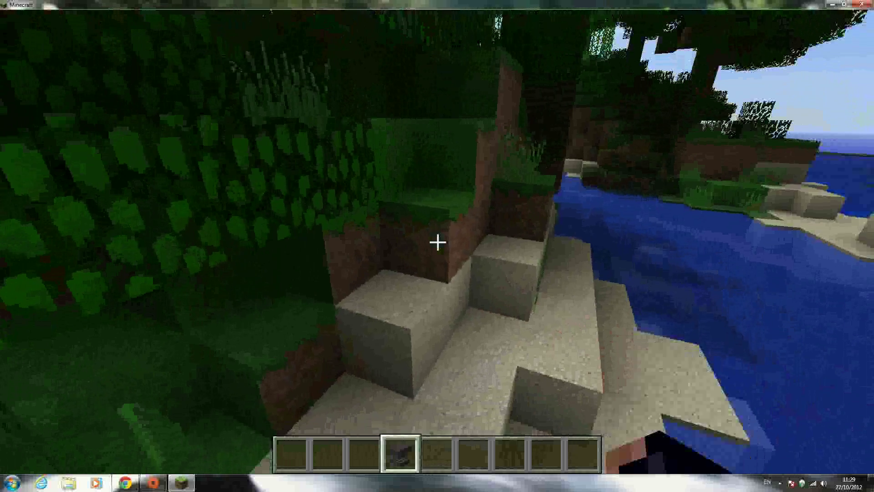
scroll(437, 243, "down", 1)
right_click(437, 243)
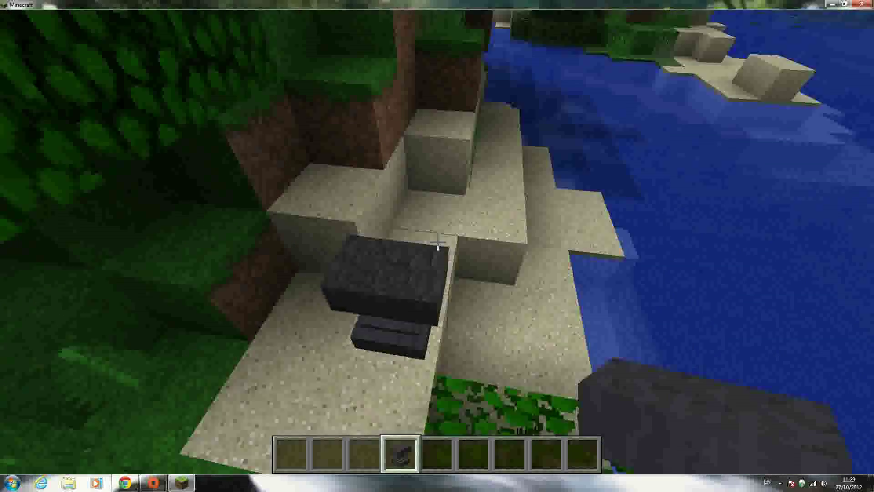
Travel over the jungle to examine the textures of the trees, leaves, hillside and water
key("w")
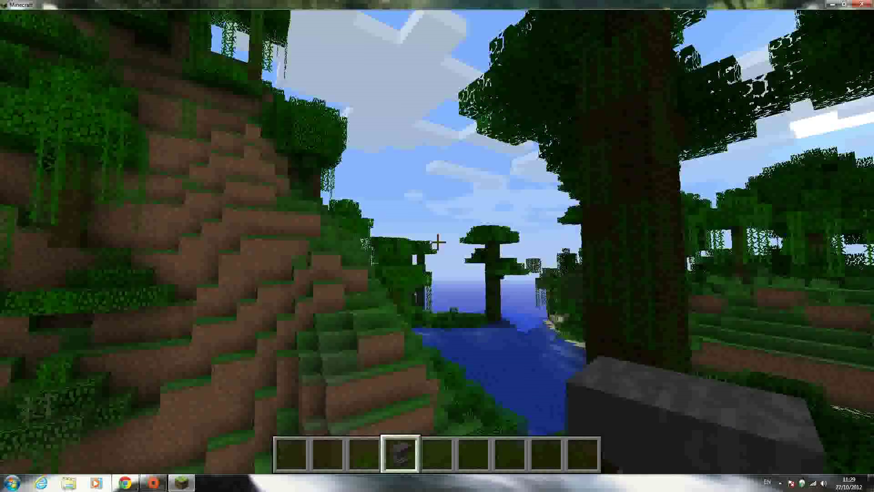
mouse_move(437, 243)
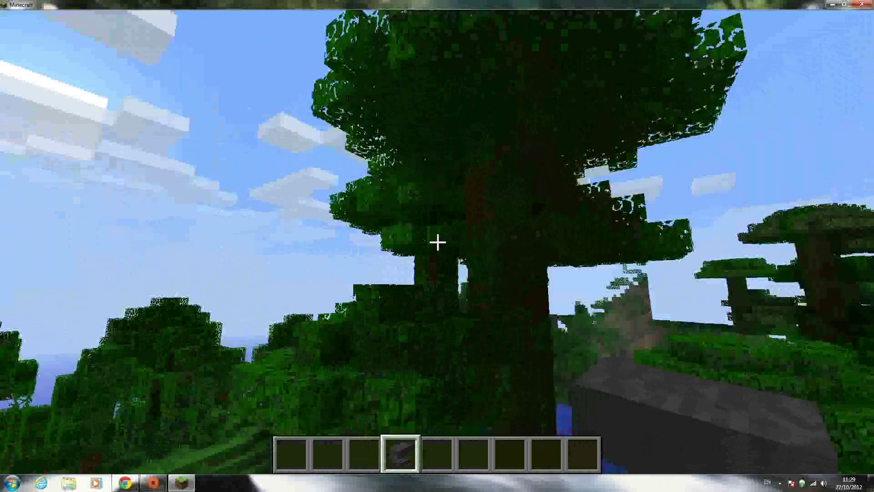
key("space")
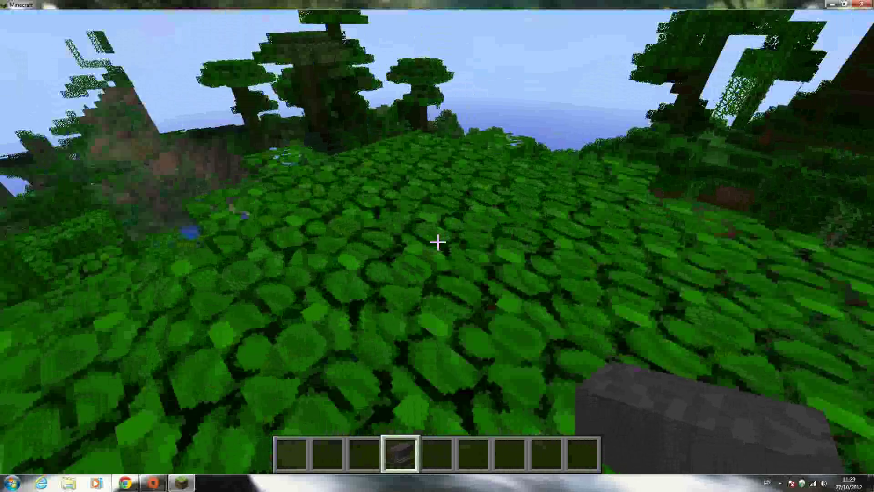